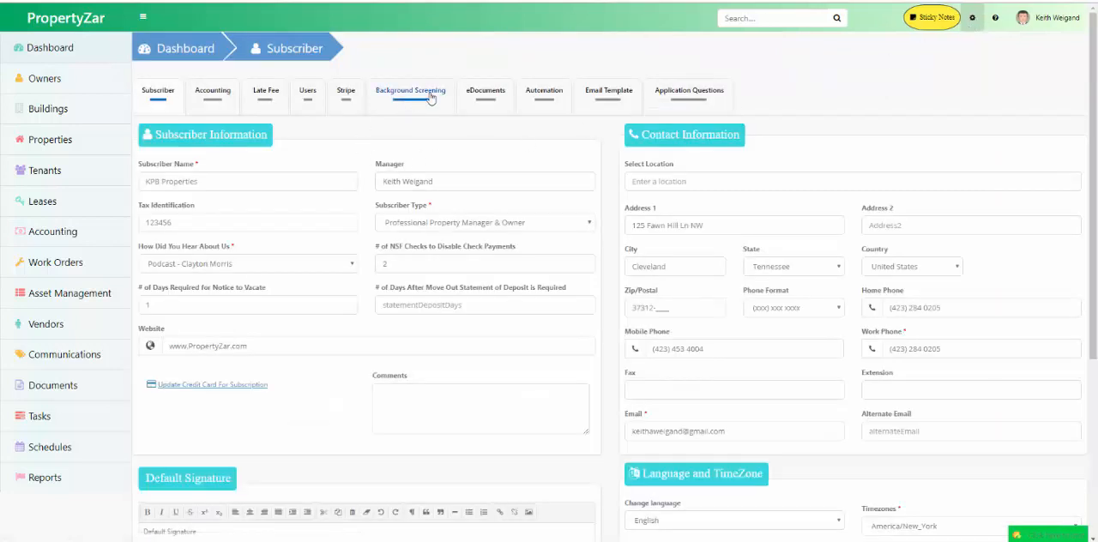
Step: Open the eDocuments settings to check the current default lease document
{"action": "left_click", "coordinate": [484, 97]}
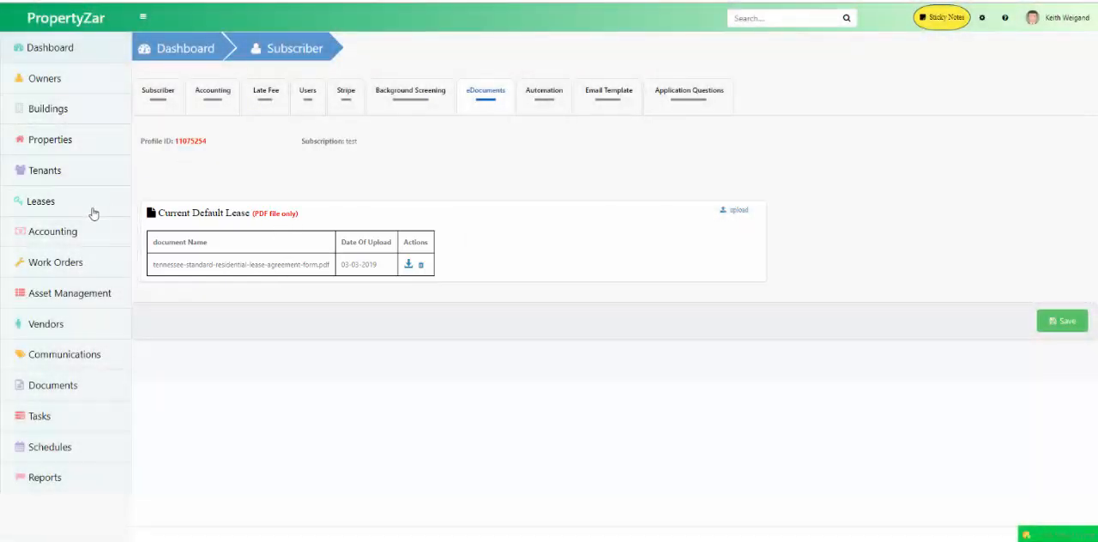
Step: Start a new lease, selecting the tenant and the property 900 - Apt 1 [Vacant]
{"action": "left_click", "coordinate": [42, 204]}
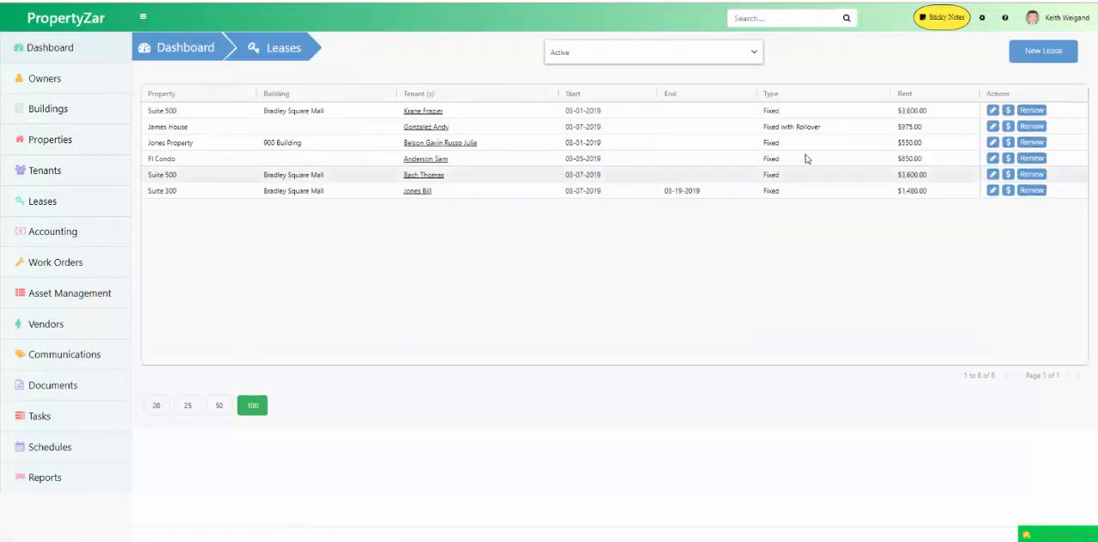
{"action": "left_click", "coordinate": [1039, 54]}
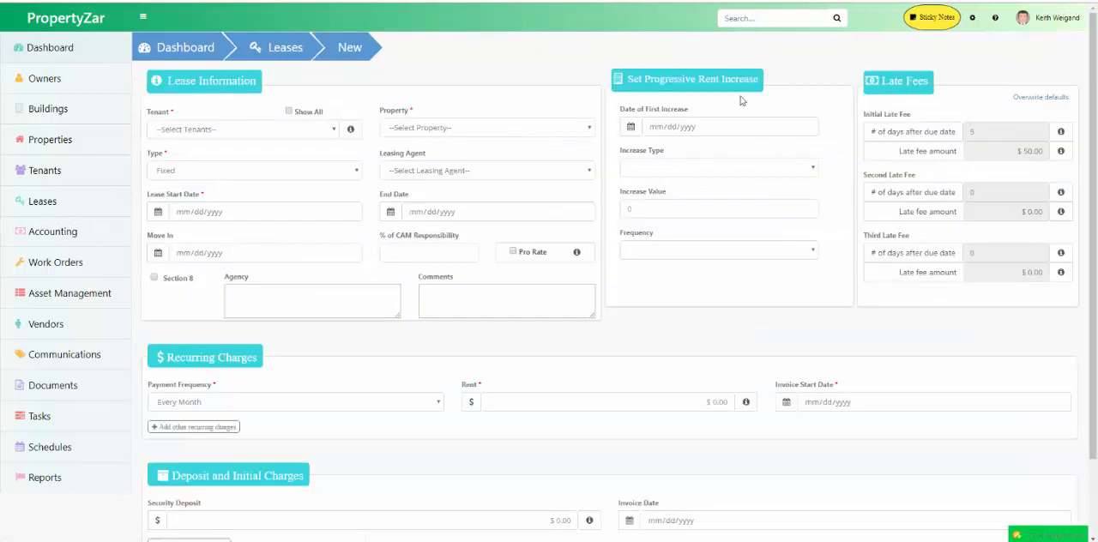
{"action": "left_click", "coordinate": [229, 130]}
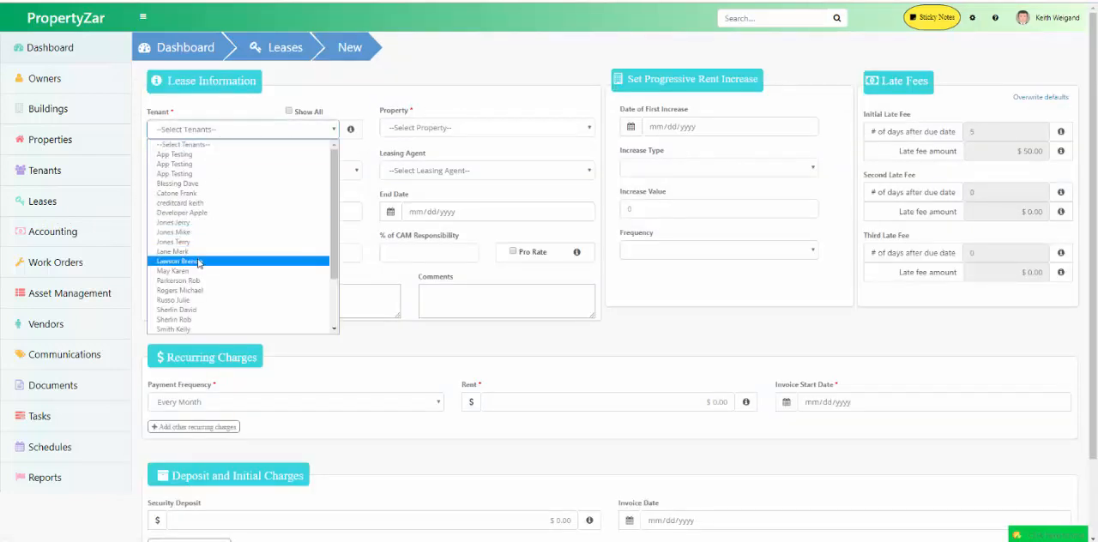
{"action": "left_click", "coordinate": [187, 251]}
{"action": "left_click", "coordinate": [436, 130]}
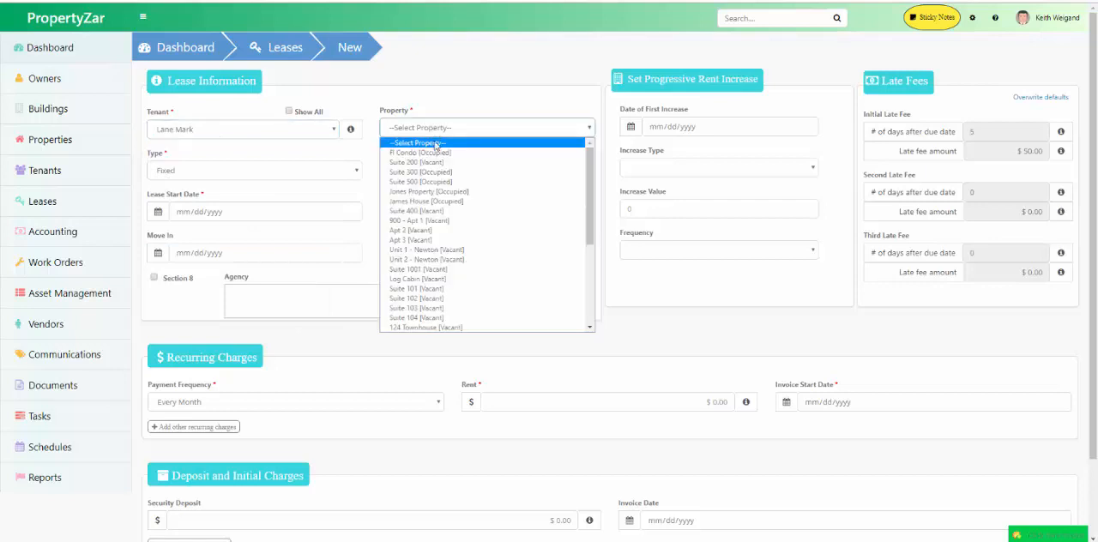
{"action": "left_click", "coordinate": [427, 220]}
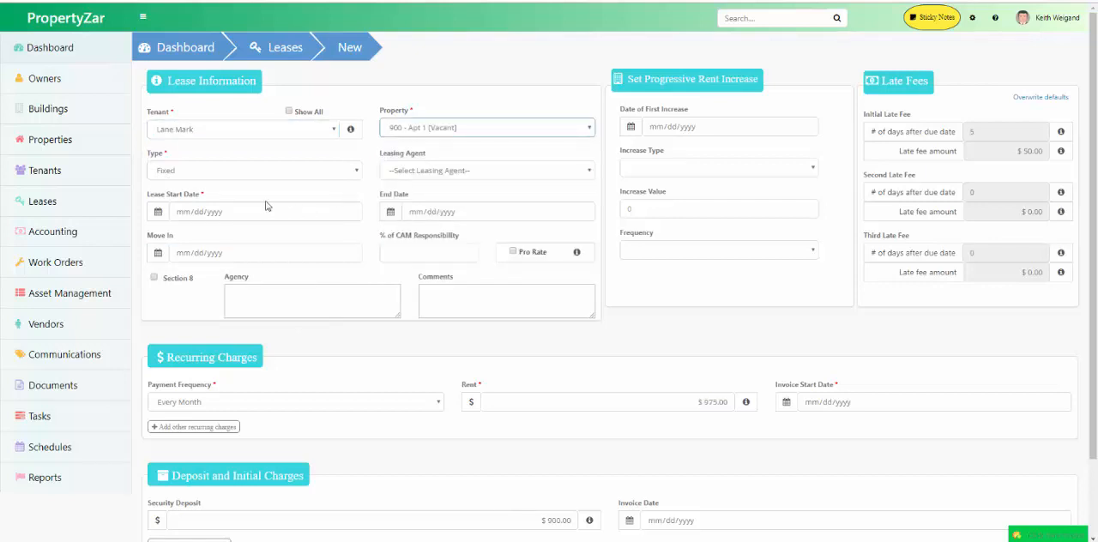
Step: Set the lease start date to 03/01/2019 and the lease type to Fixed with Rollover
{"action": "left_click", "coordinate": [348, 212]}
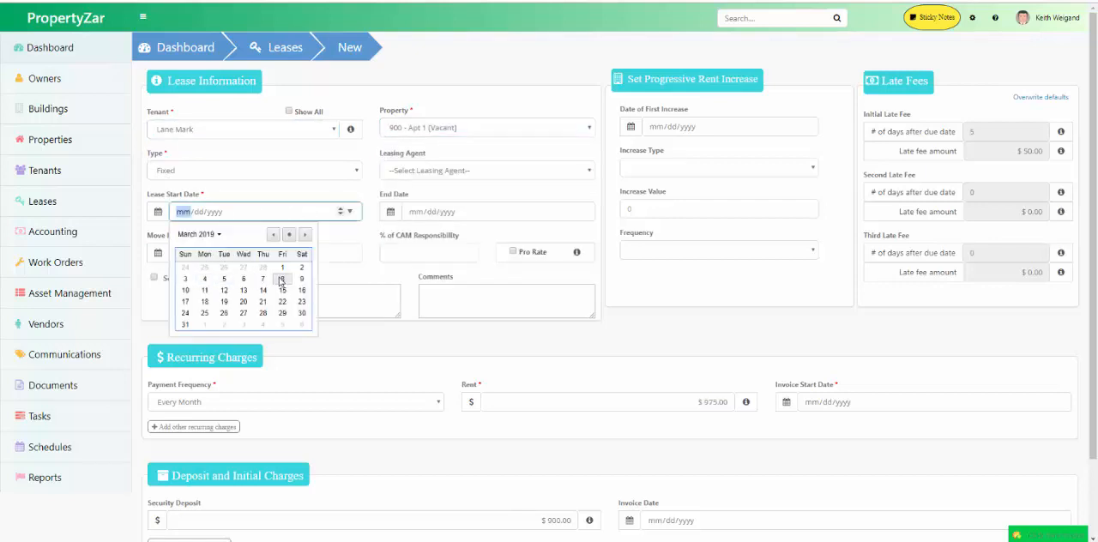
{"action": "left_click", "coordinate": [276, 269]}
{"action": "left_click", "coordinate": [176, 170]}
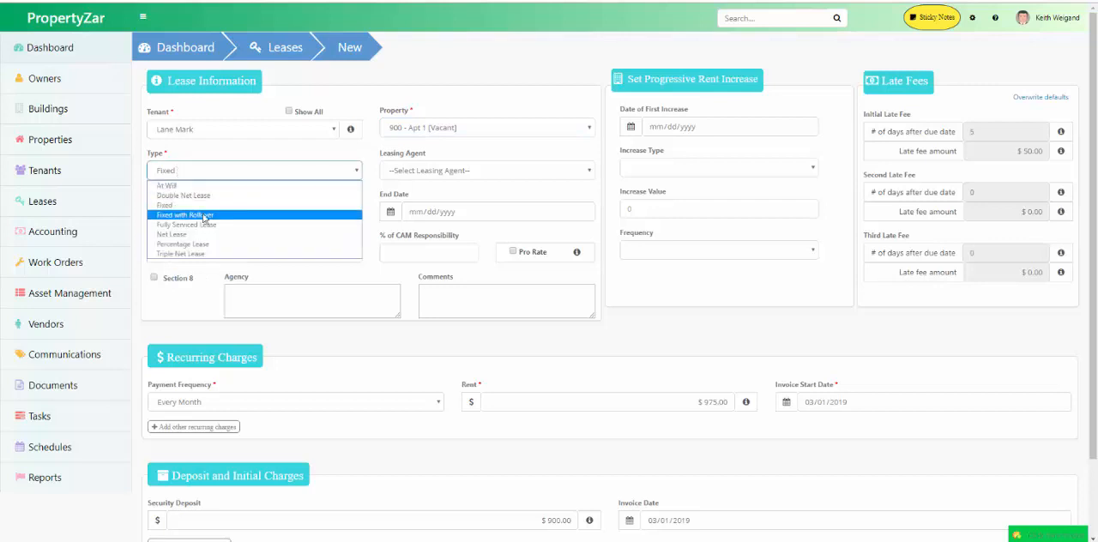
{"action": "left_click", "coordinate": [185, 211]}
{"action": "scroll", "coordinate": [769, 280], "scroll_direction": "down", "scroll_amount": 3}
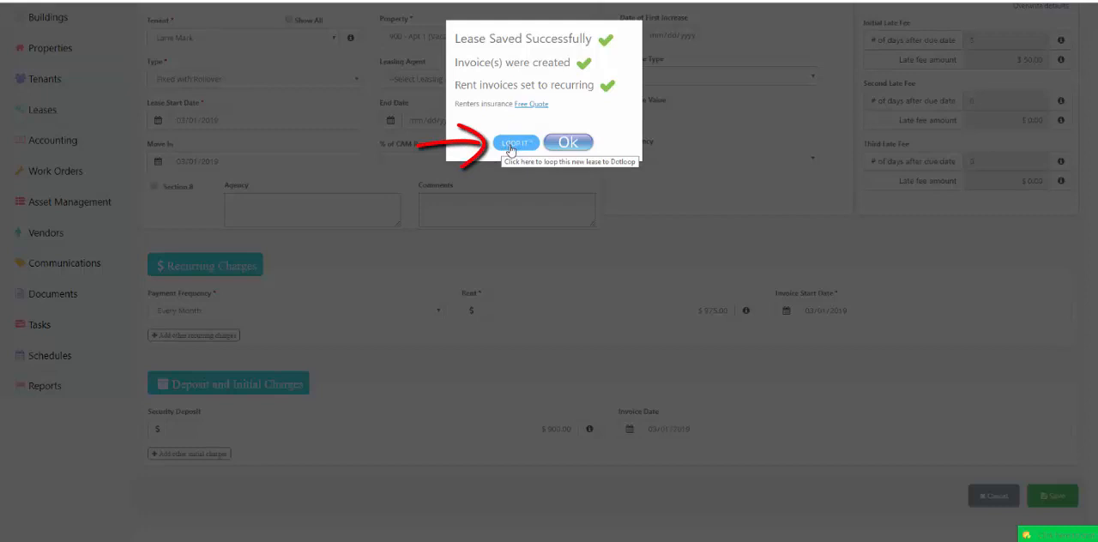
Step: Loop the saved lease into Dotloop and acknowledge the looping confirmation
{"action": "left_click", "coordinate": [511, 145]}
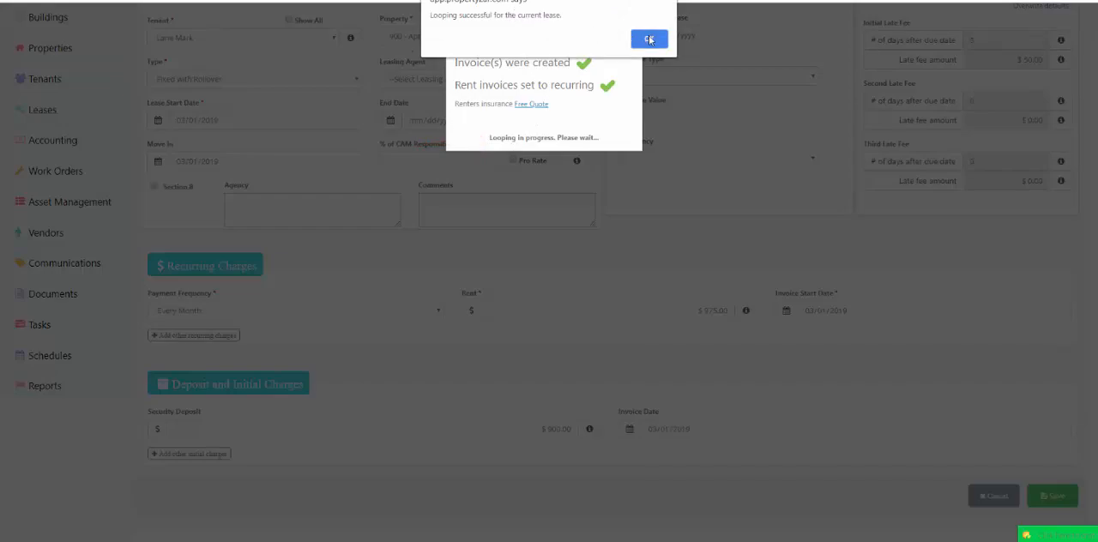
{"action": "left_click", "coordinate": [650, 39]}
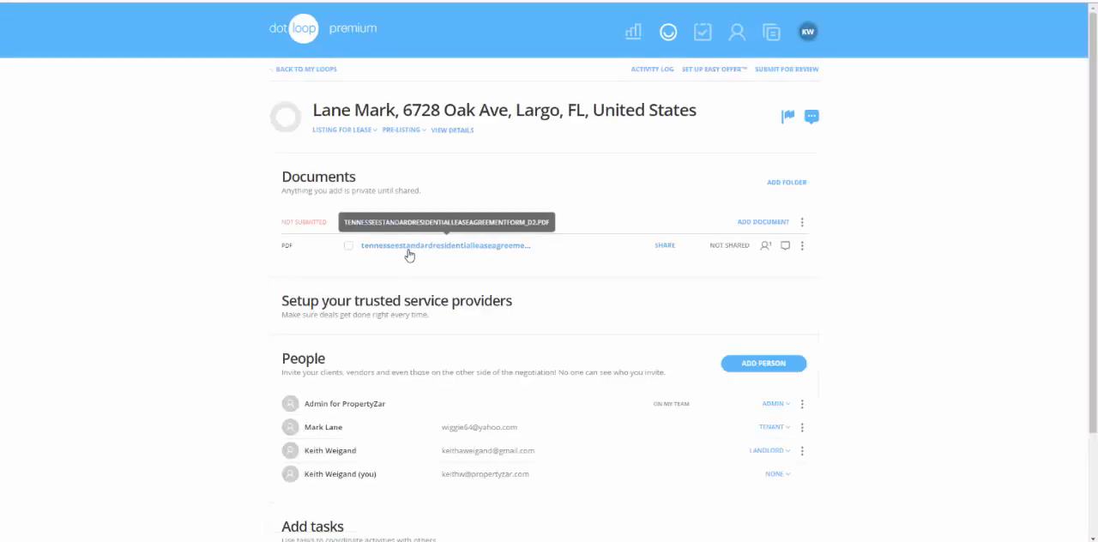
Step: Open the lease agreement PDF in the Dotloop loop's documents
{"action": "left_click", "coordinate": [408, 252]}
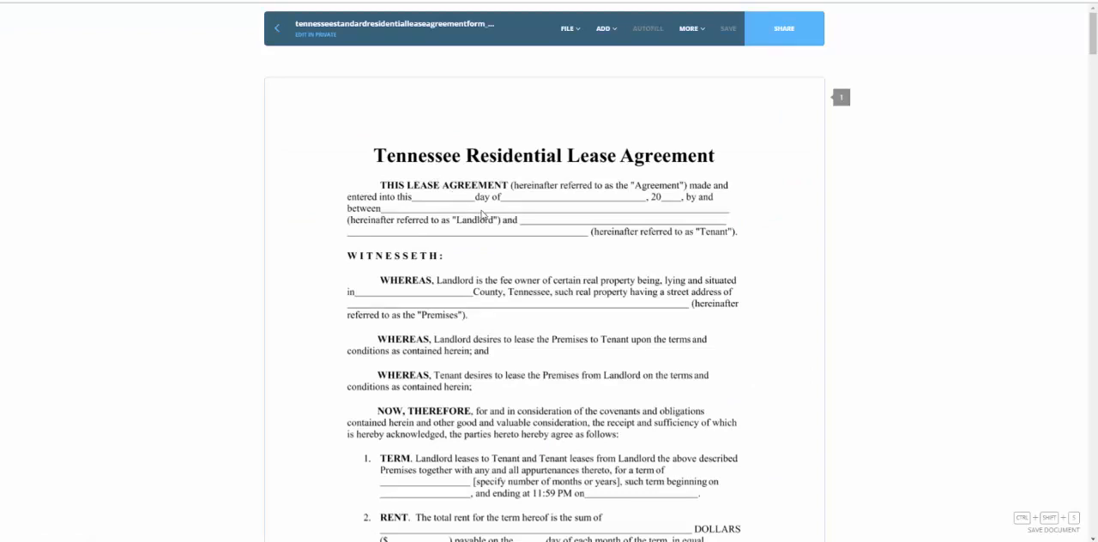
{"action": "left_click", "coordinate": [690, 33]}
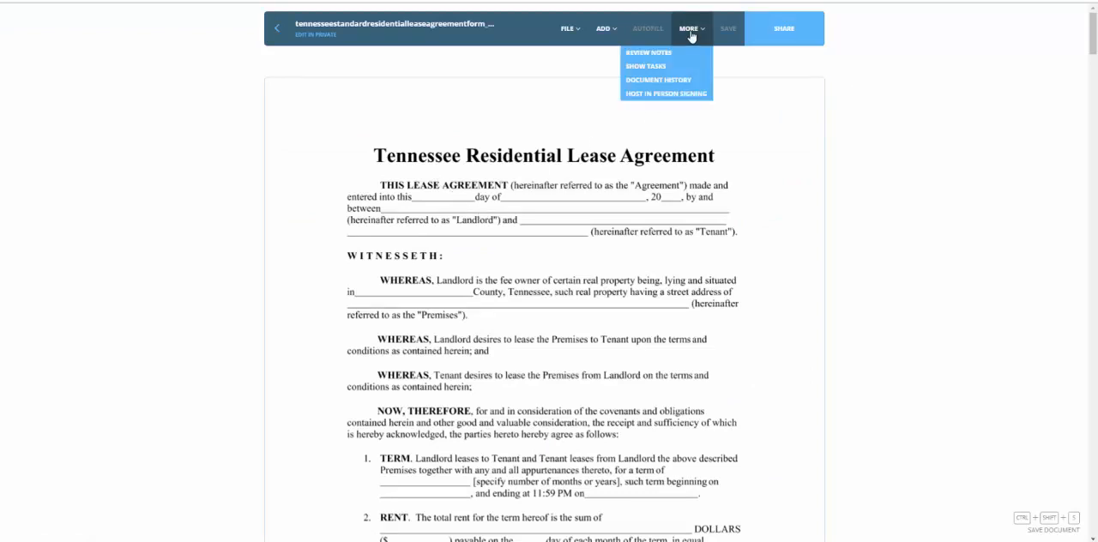
{"action": "mouse_move", "coordinate": [607, 31]}
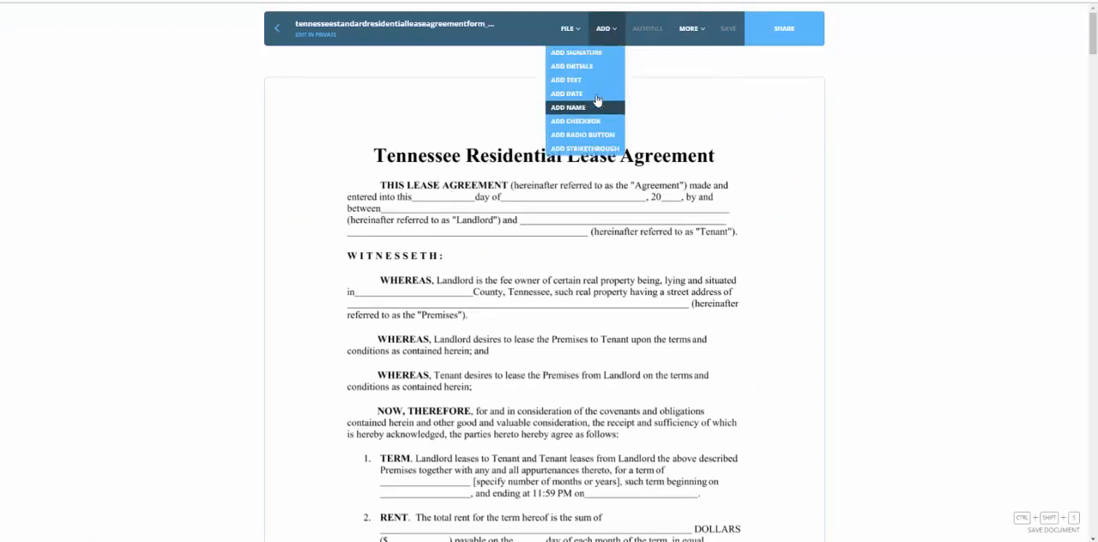
{"action": "mouse_move", "coordinate": [571, 31]}
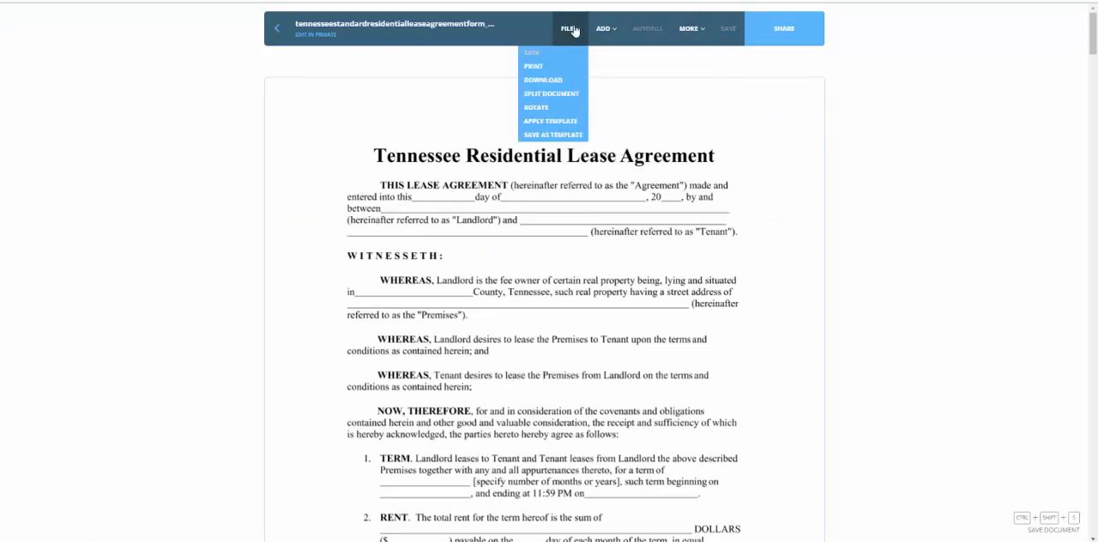
Step: Apply the tennessee-standard-residential-lease template to the document
{"action": "left_click", "coordinate": [557, 124]}
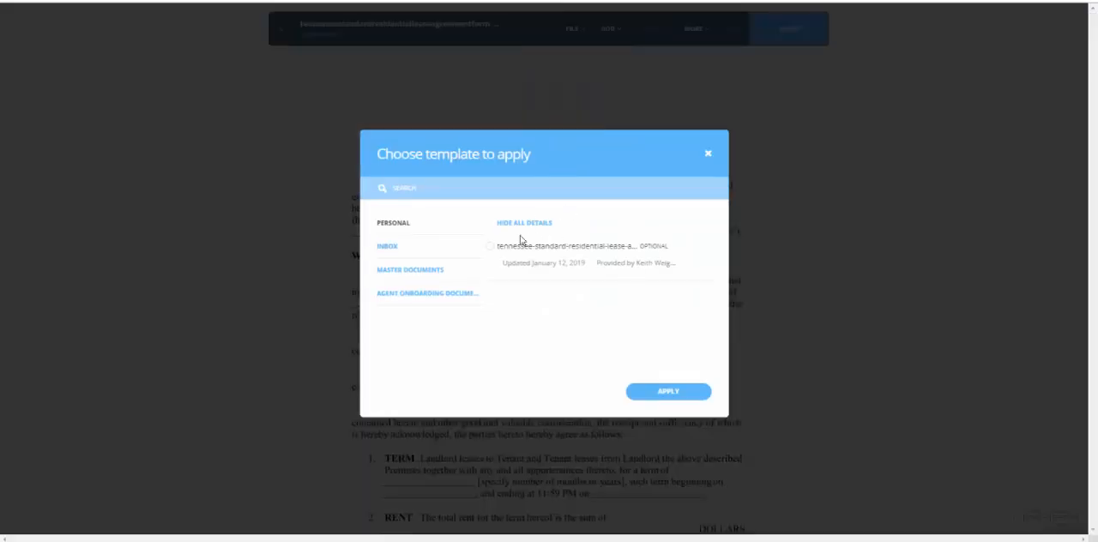
{"action": "left_click", "coordinate": [492, 248]}
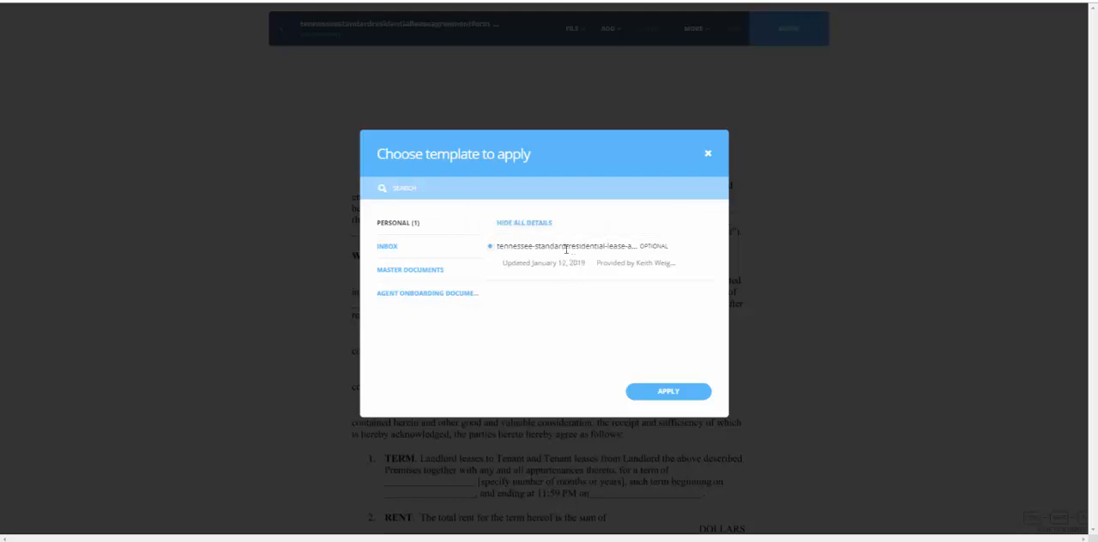
{"action": "left_click", "coordinate": [655, 396]}
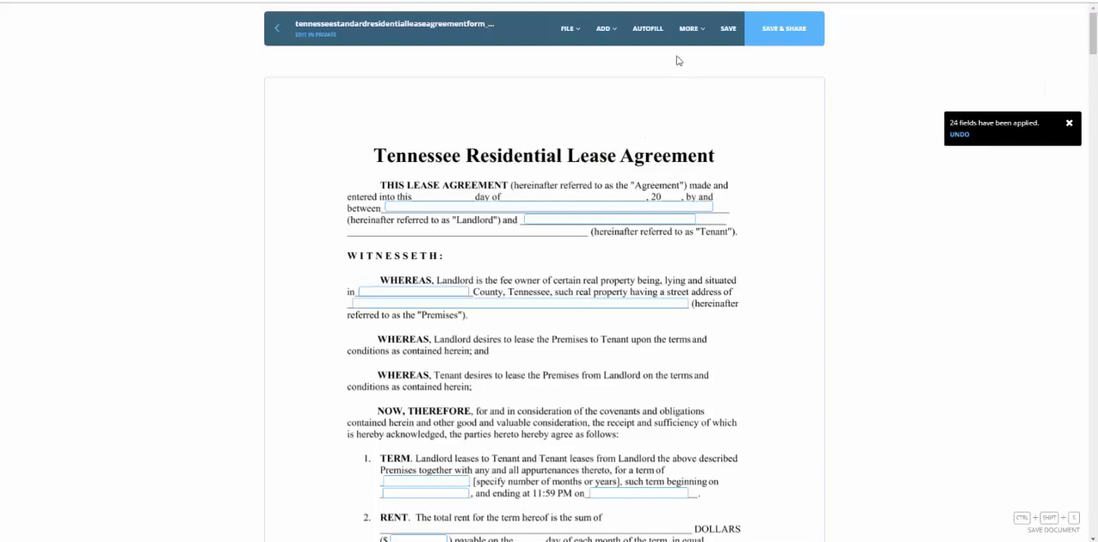
Step: Autofill the document's fields with the landlord, tenant and property address roles
{"action": "left_click", "coordinate": [649, 31]}
{"action": "left_click", "coordinate": [635, 323]}
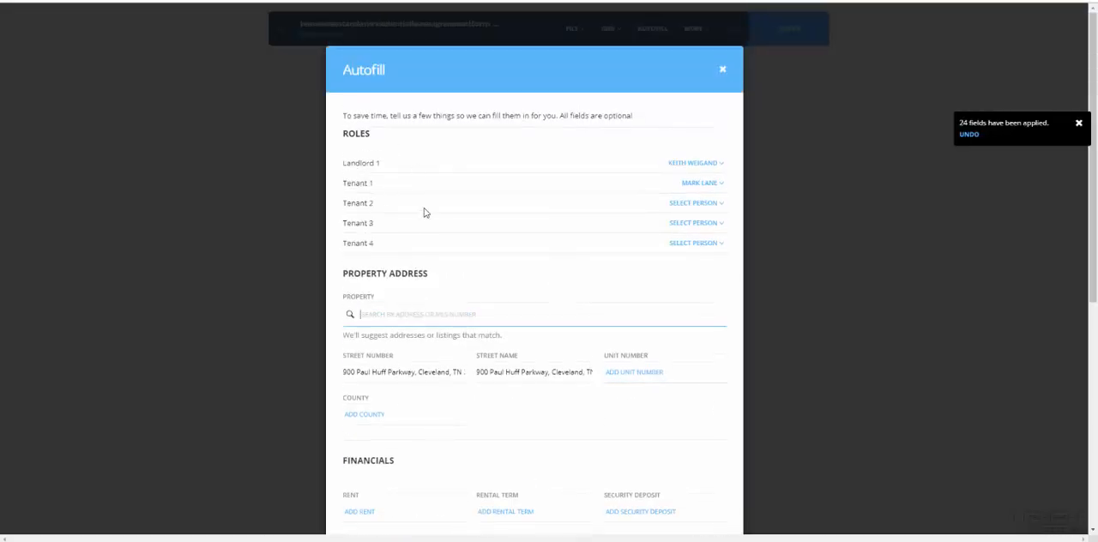
{"action": "scroll", "coordinate": [423, 232], "scroll_direction": "down", "scroll_amount": 2}
{"action": "scroll", "coordinate": [508, 388], "scroll_direction": "down", "scroll_amount": 3}
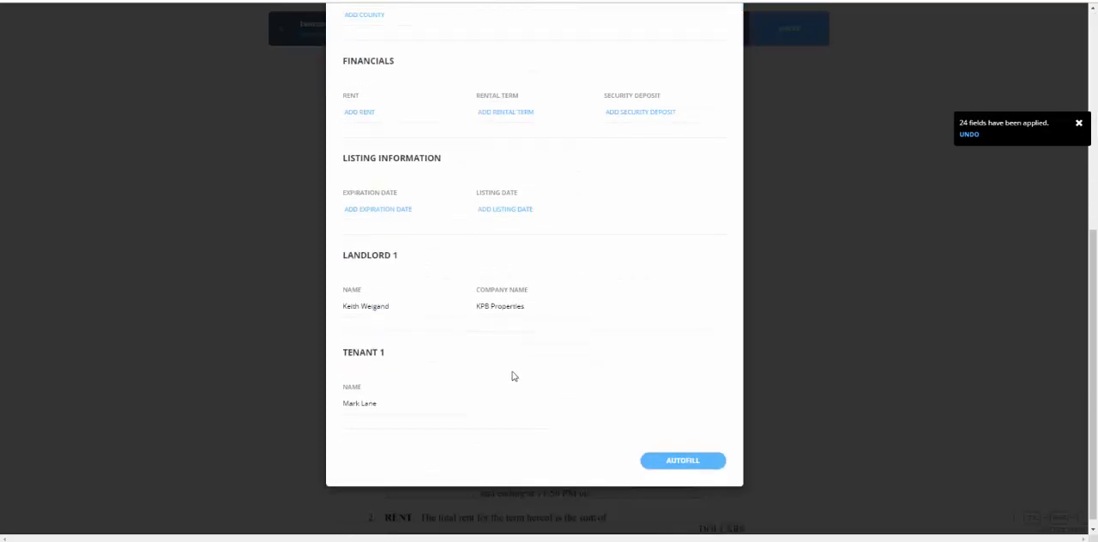
{"action": "left_click", "coordinate": [669, 458]}
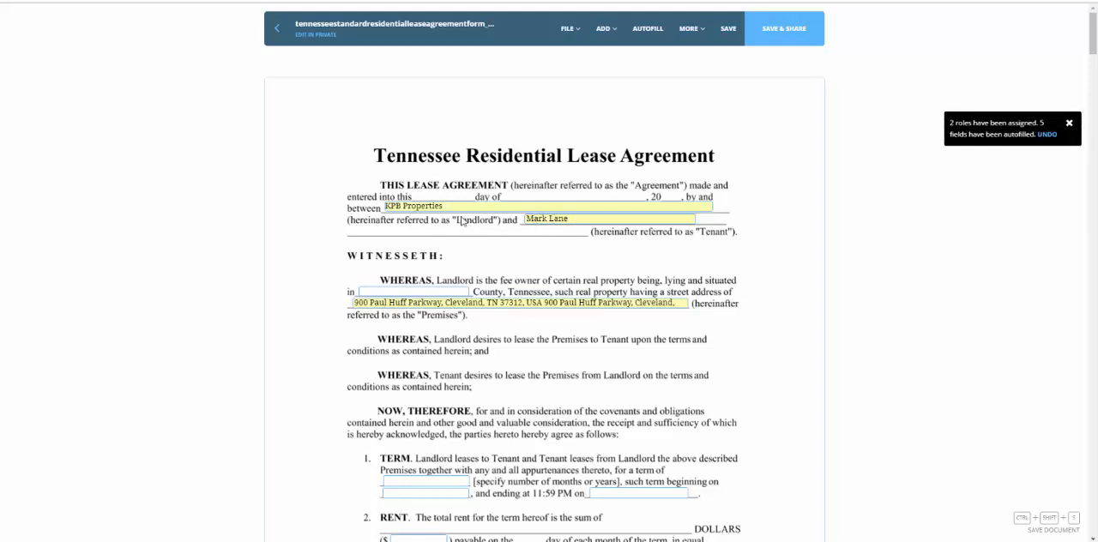
Step: Scroll through the lease pages to review the autofilled fields
{"action": "scroll", "coordinate": [574, 295], "scroll_direction": "down", "scroll_amount": 3}
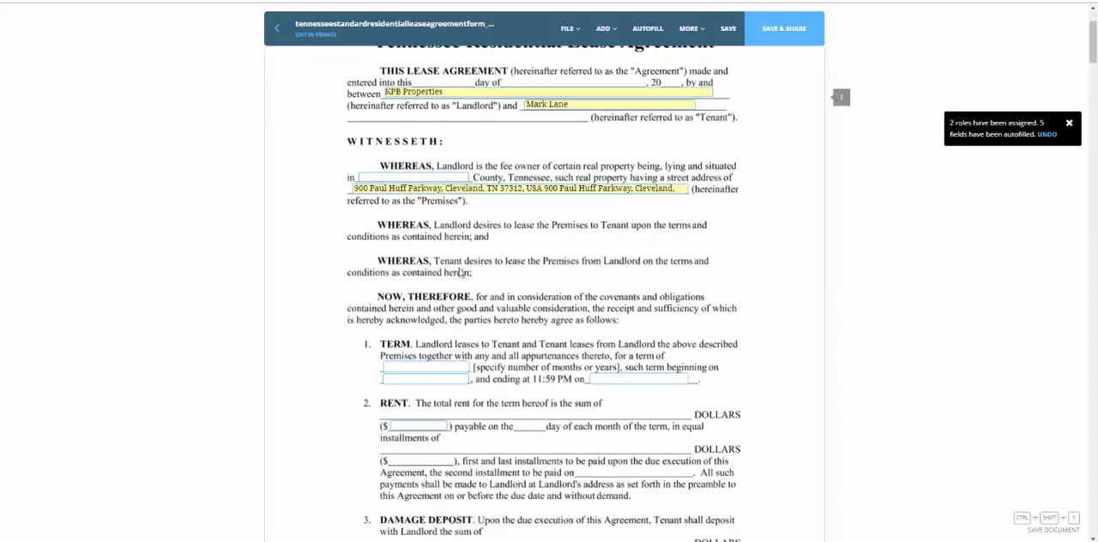
{"action": "scroll", "coordinate": [562, 325], "scroll_direction": "down", "scroll_amount": 3}
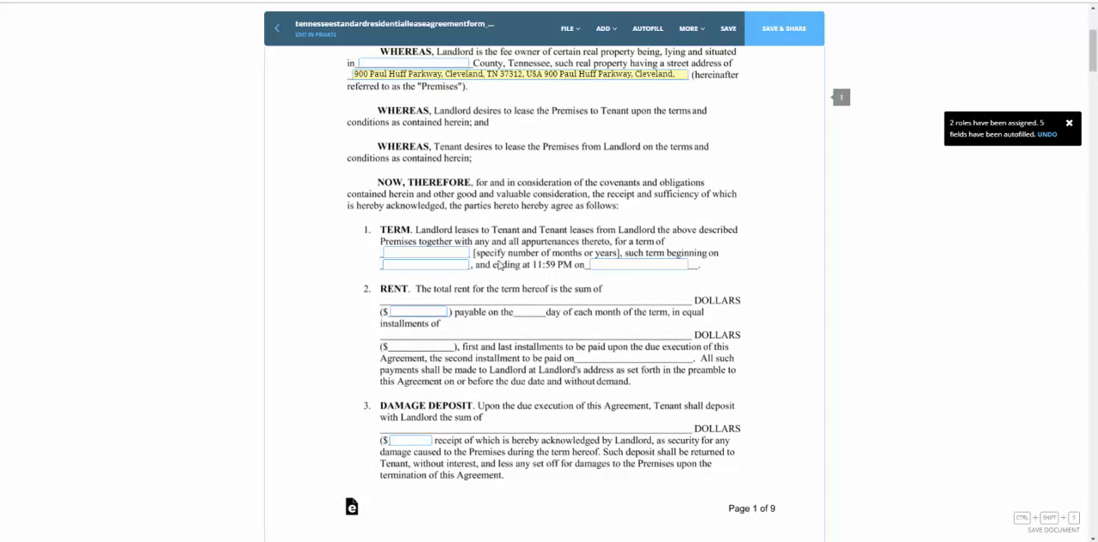
{"action": "scroll", "coordinate": [537, 333], "scroll_direction": "down", "scroll_amount": 3}
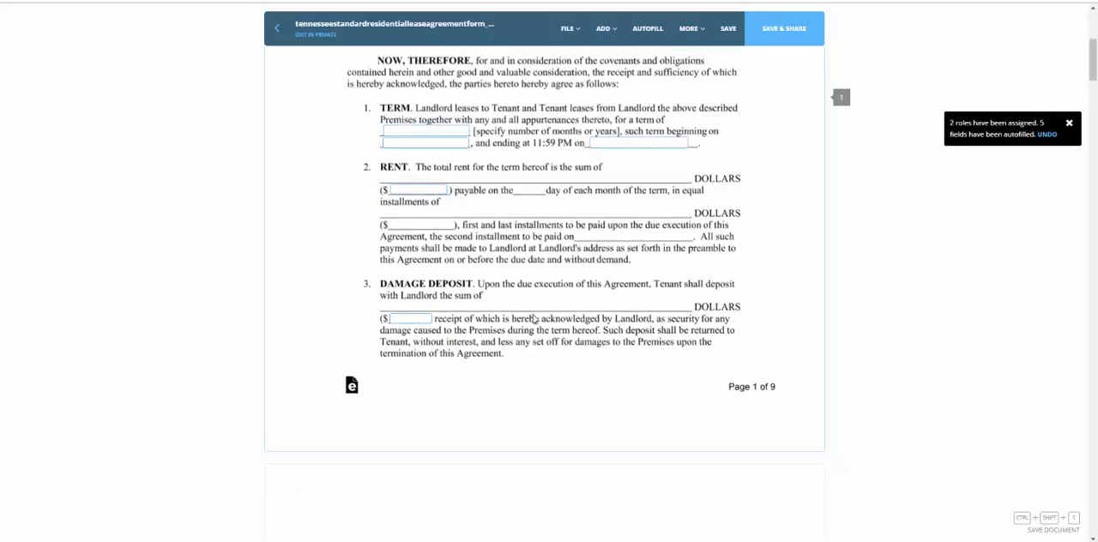
{"action": "scroll", "coordinate": [540, 321], "scroll_direction": "down", "scroll_amount": 20}
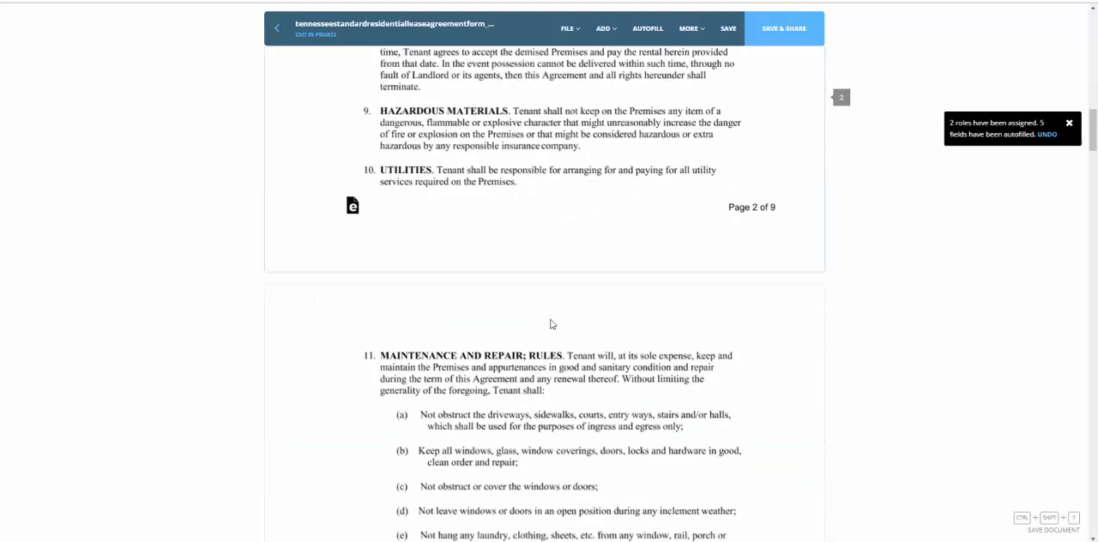
{"action": "scroll", "coordinate": [551, 324], "scroll_direction": "down", "scroll_amount": 8}
{"action": "scroll", "coordinate": [569, 311], "scroll_direction": "up", "scroll_amount": 12}
{"action": "scroll", "coordinate": [567, 357], "scroll_direction": "down", "scroll_amount": 4}
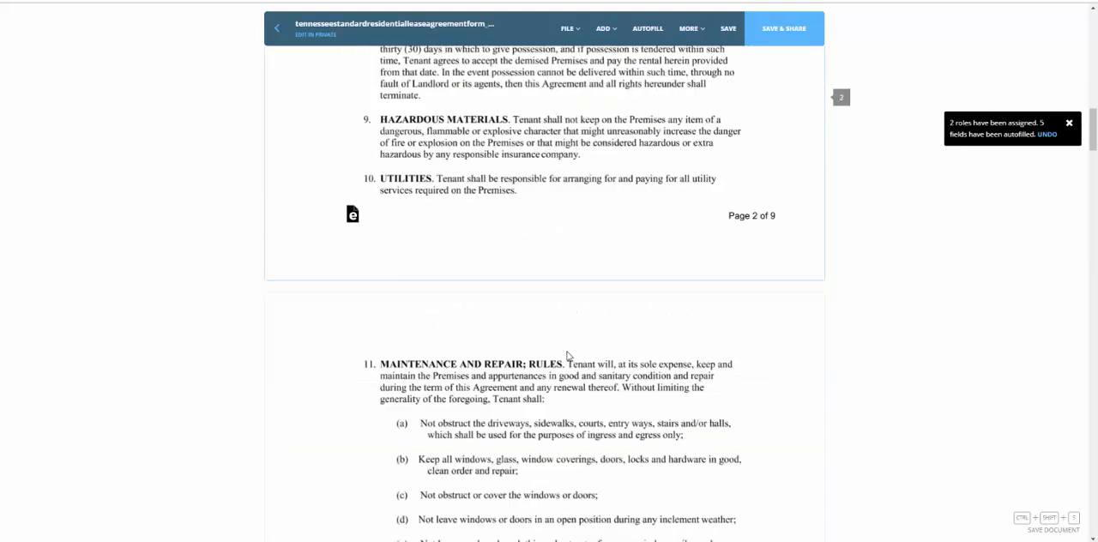
{"action": "scroll", "coordinate": [567, 357], "scroll_direction": "down", "scroll_amount": 20}
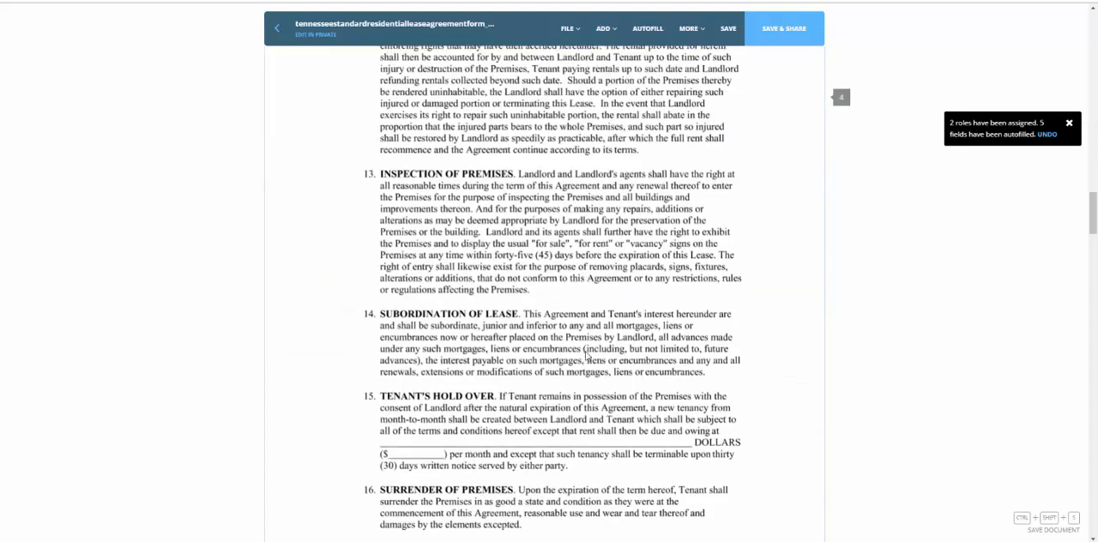
{"action": "scroll", "coordinate": [587, 355], "scroll_direction": "down", "scroll_amount": 20}
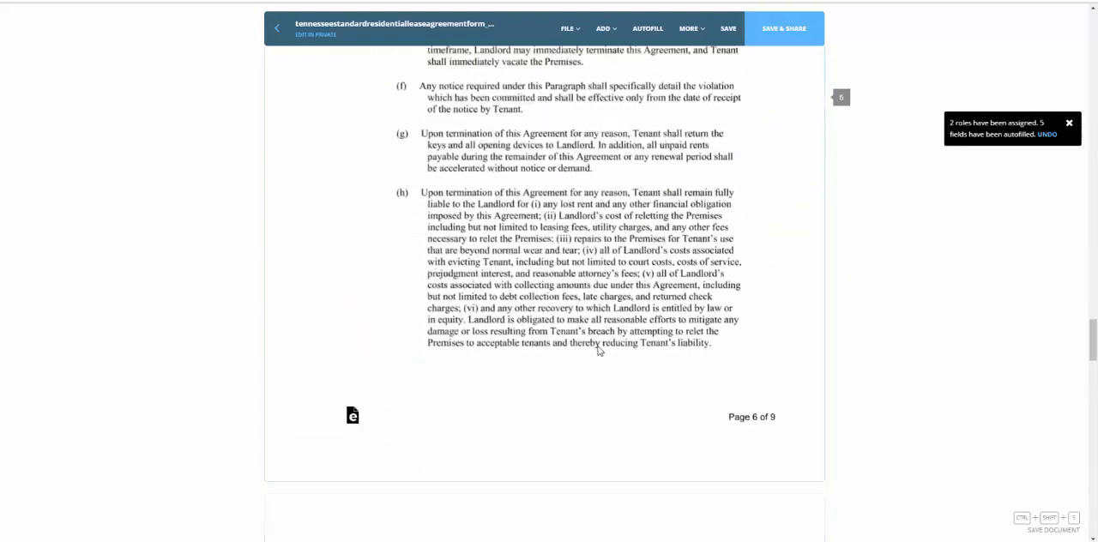
{"action": "scroll", "coordinate": [599, 351], "scroll_direction": "down", "scroll_amount": 20}
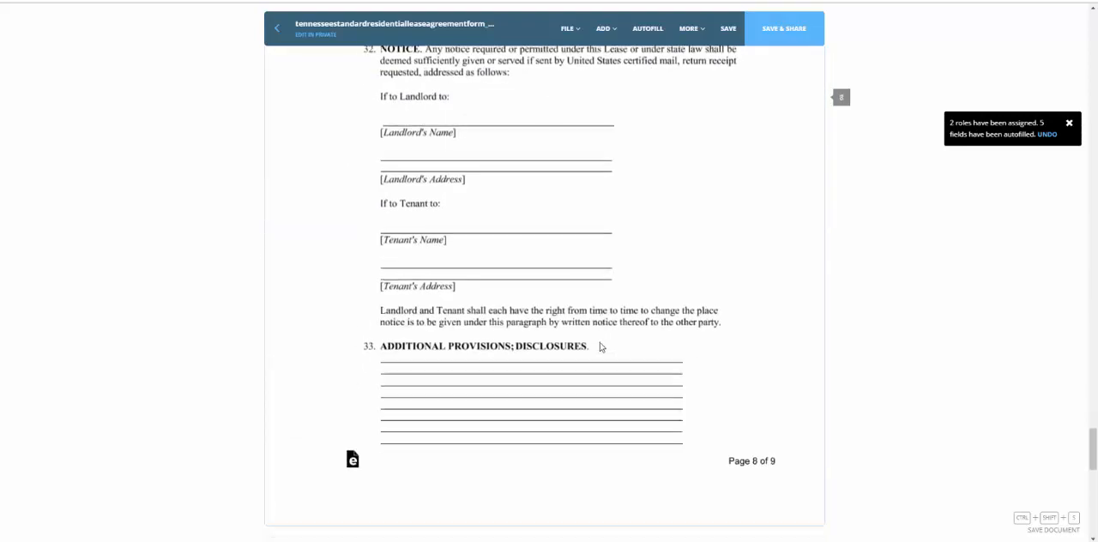
Step: Share the document with the landlord and tenant as signers and close the share dialog
{"action": "left_click", "coordinate": [782, 35]}
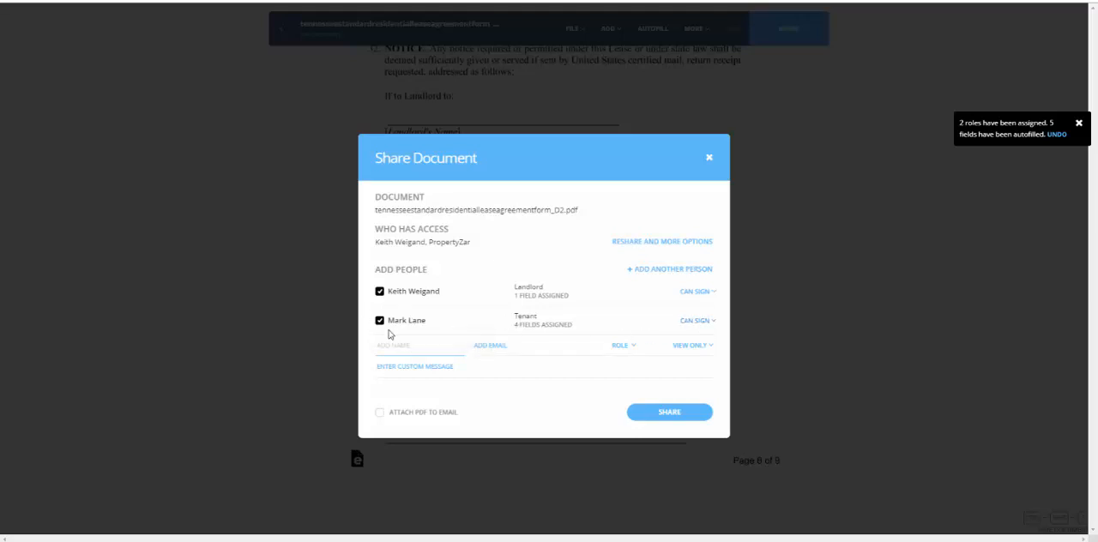
{"action": "left_click", "coordinate": [661, 414]}
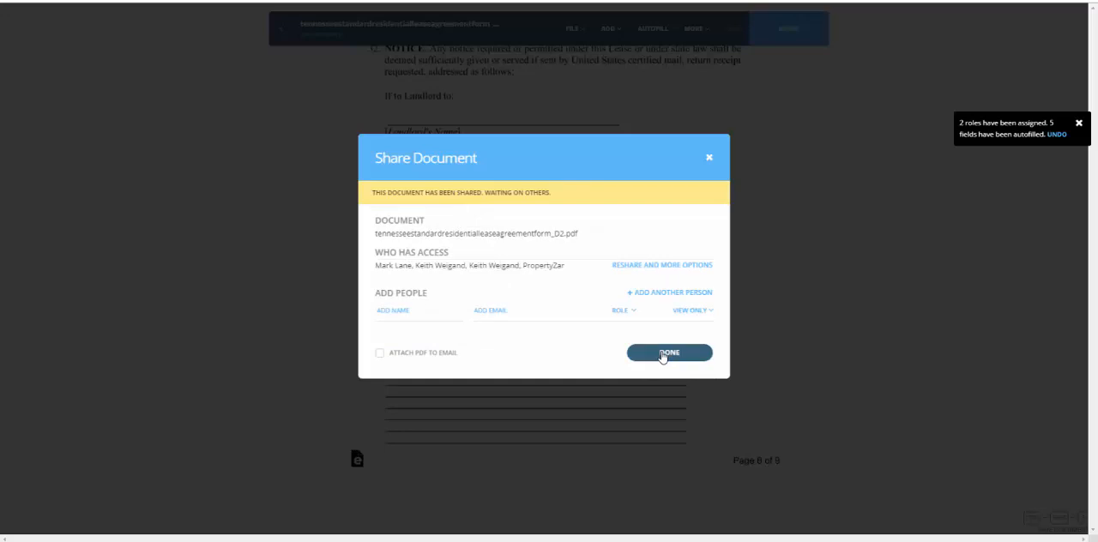
{"action": "left_click", "coordinate": [662, 355]}
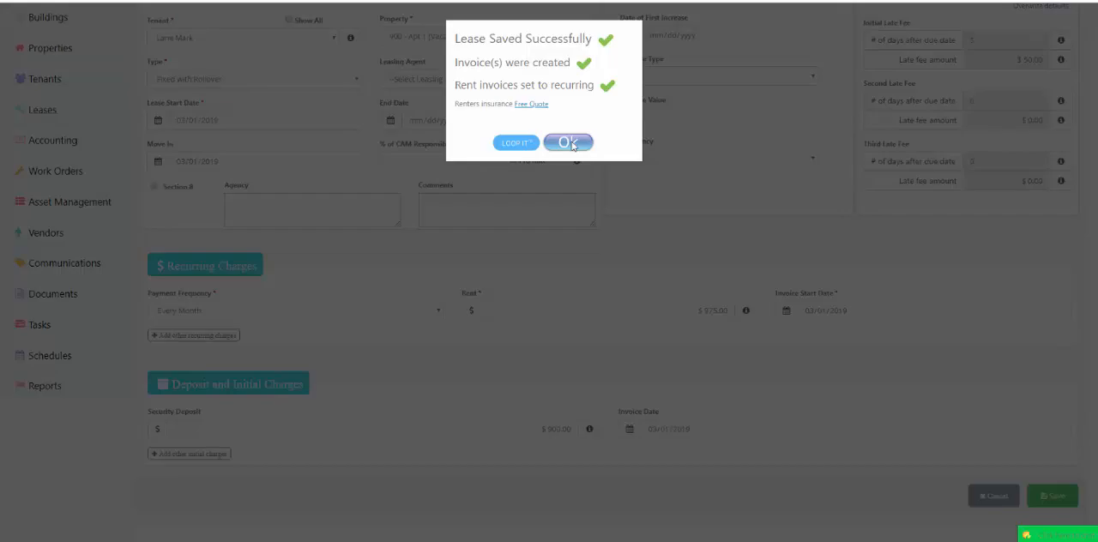
{"action": "left_click", "coordinate": [569, 143]}
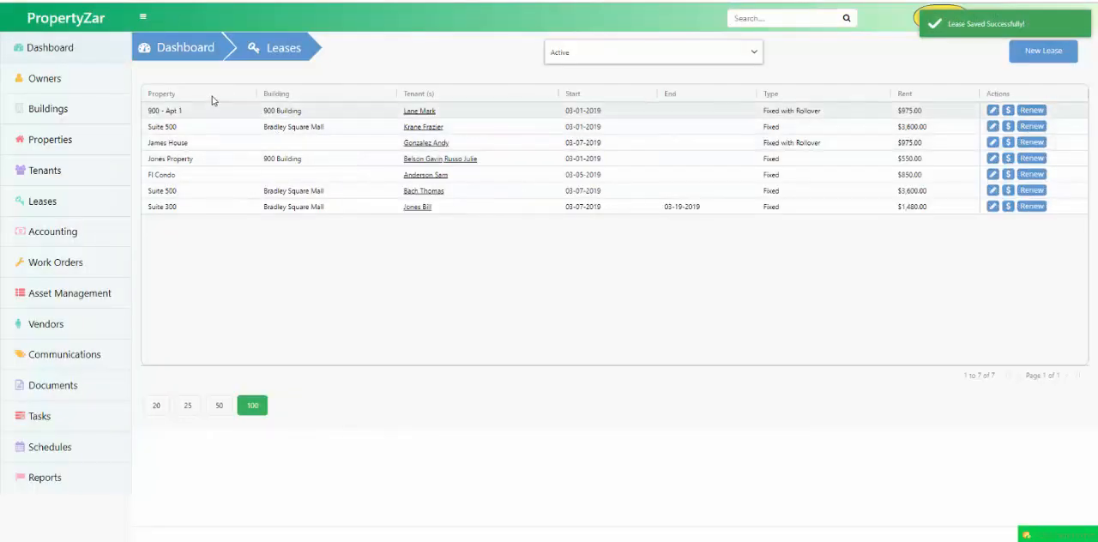
Step: Open the new 900 - Apt 1 lease for editing and review its details
{"action": "left_click", "coordinate": [167, 114]}
{"action": "left_click", "coordinate": [993, 110]}
{"action": "scroll", "coordinate": [467, 387], "scroll_direction": "down", "scroll_amount": 2}
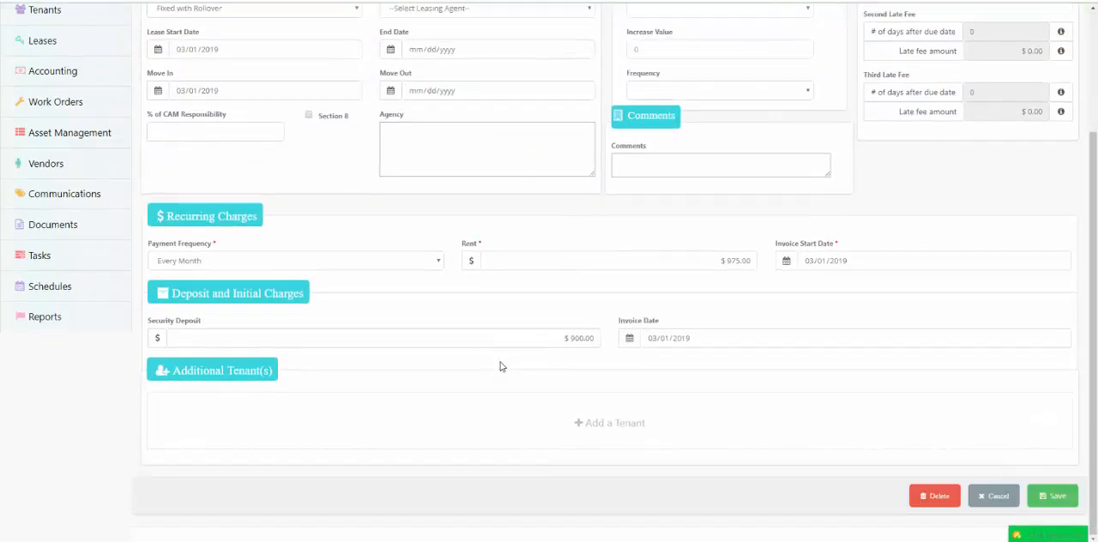
Step: Add an additional tenant to the lease by picking one from the tenant list, and loop that tenant into Dotloop
{"action": "left_click", "coordinate": [592, 424]}
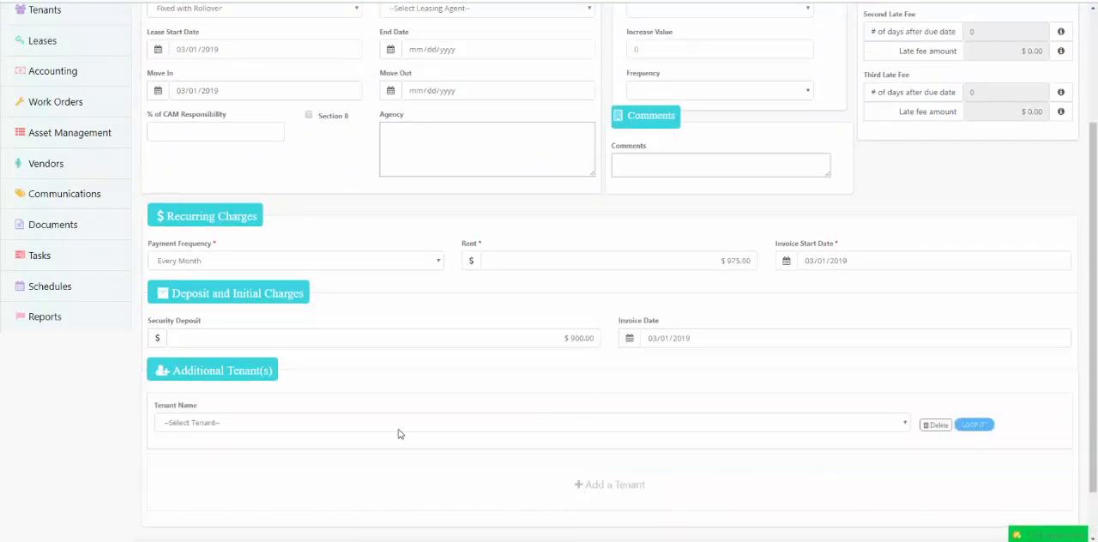
{"action": "left_click", "coordinate": [243, 426]}
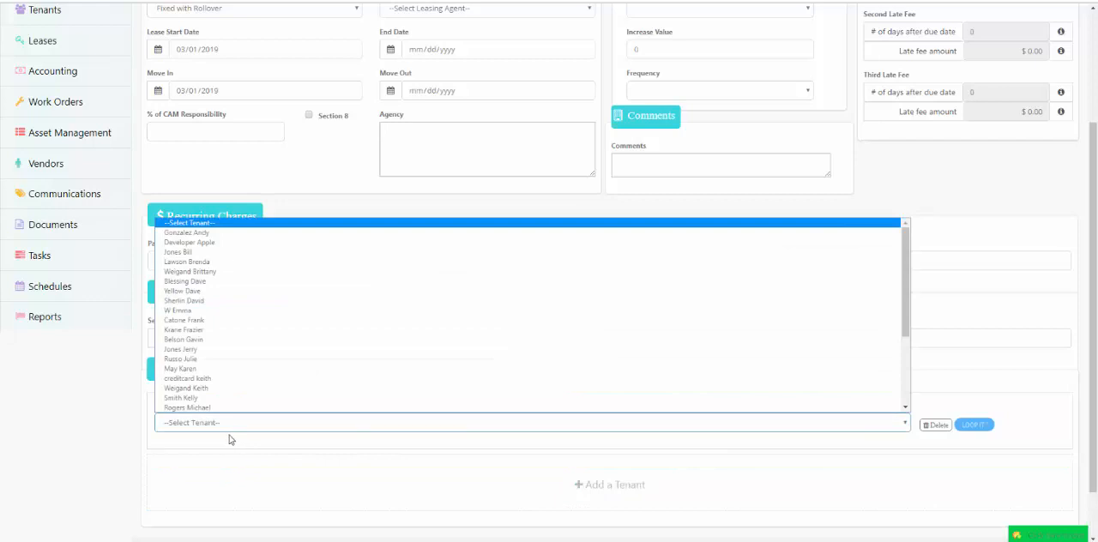
{"action": "left_click", "coordinate": [193, 358]}
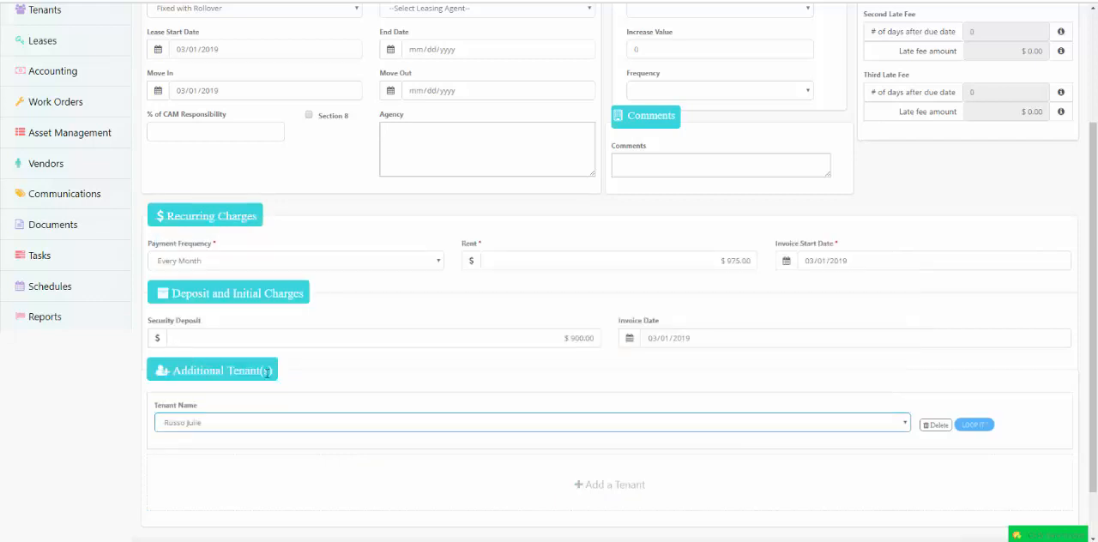
{"action": "left_click", "coordinate": [974, 426]}
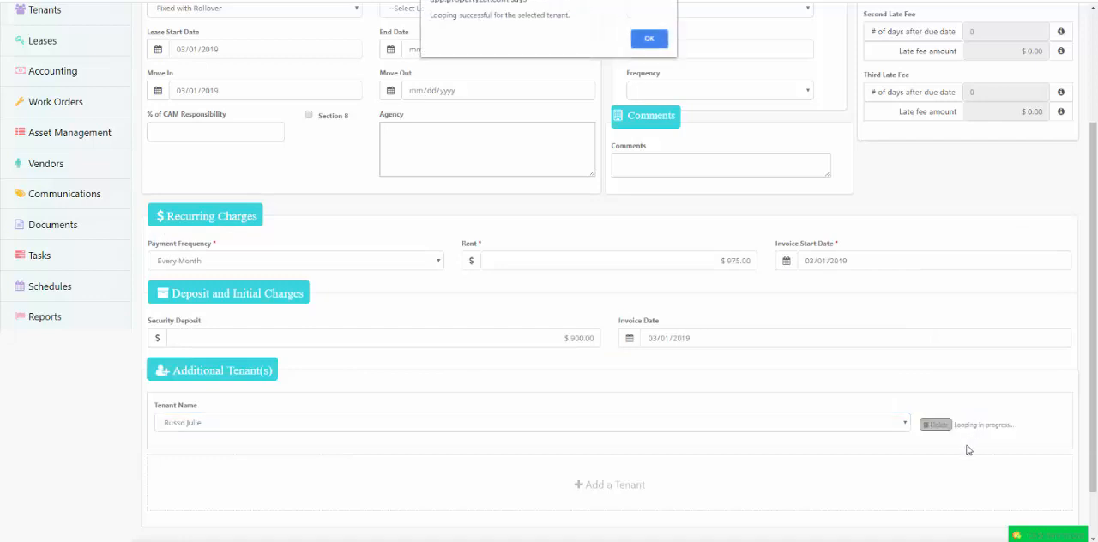
{"action": "left_click", "coordinate": [645, 40]}
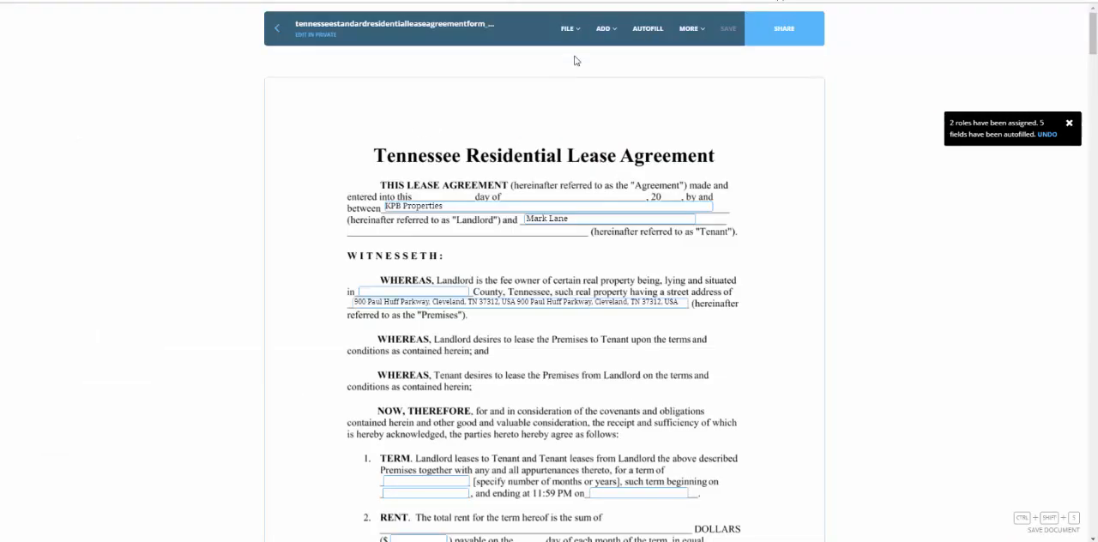
Step: Open the shared lease from the Dotloop e-mail on the phone and scroll through its pages
{"action": "mouse_move", "coordinate": [581, 48]}
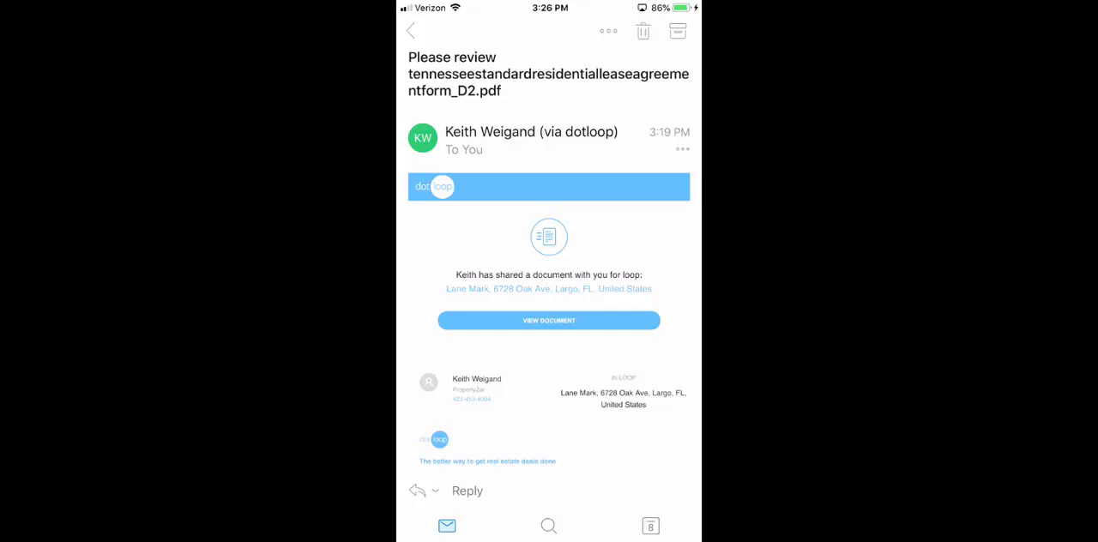
{"action": "left_click", "coordinate": [549, 320]}
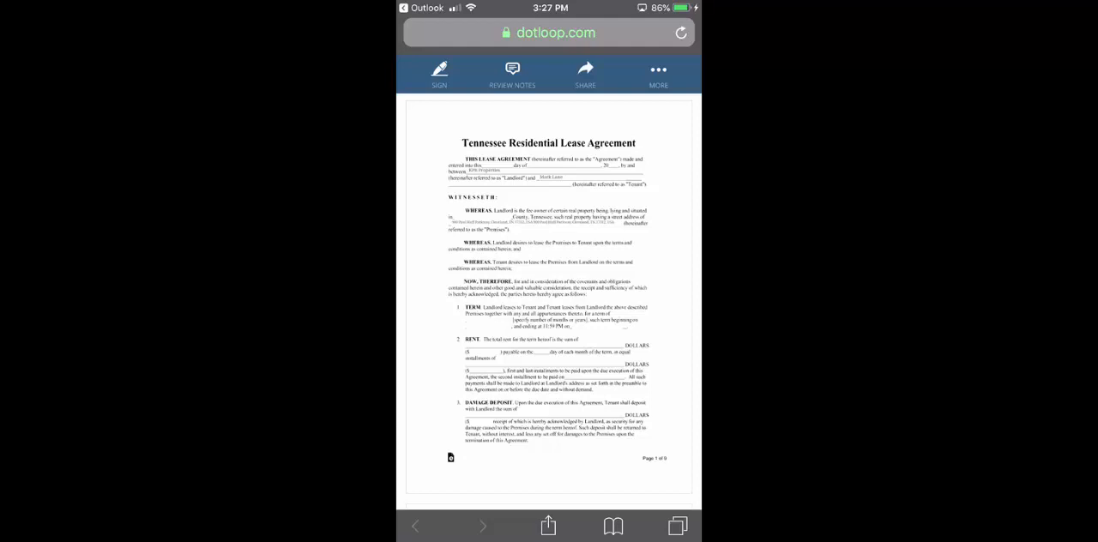
{"action": "scroll", "coordinate": [549, 300], "scroll_direction": "down", "scroll_amount": 6}
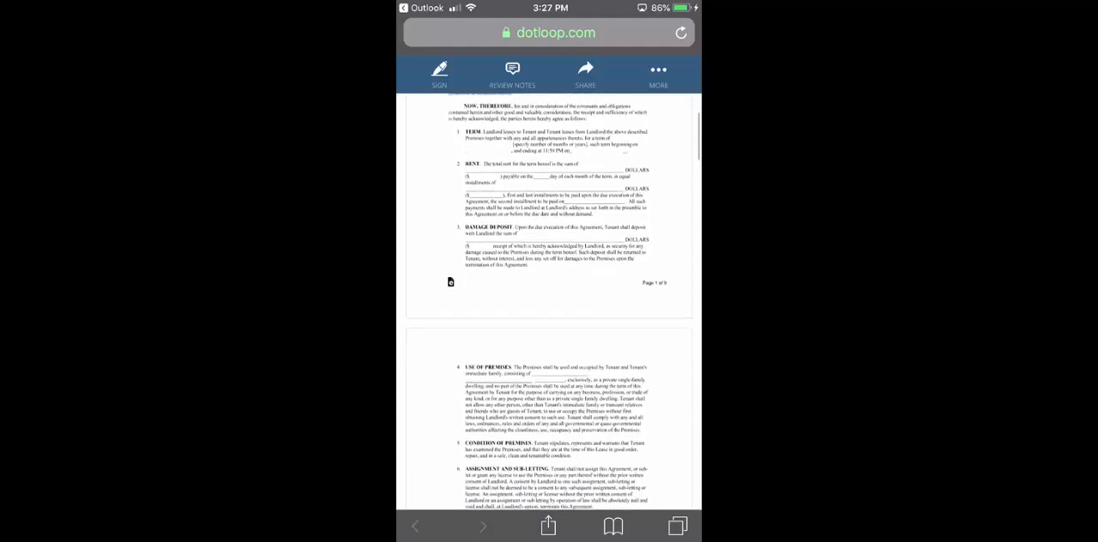
{"action": "scroll", "coordinate": [553, 304], "scroll_direction": "down", "scroll_amount": 10}
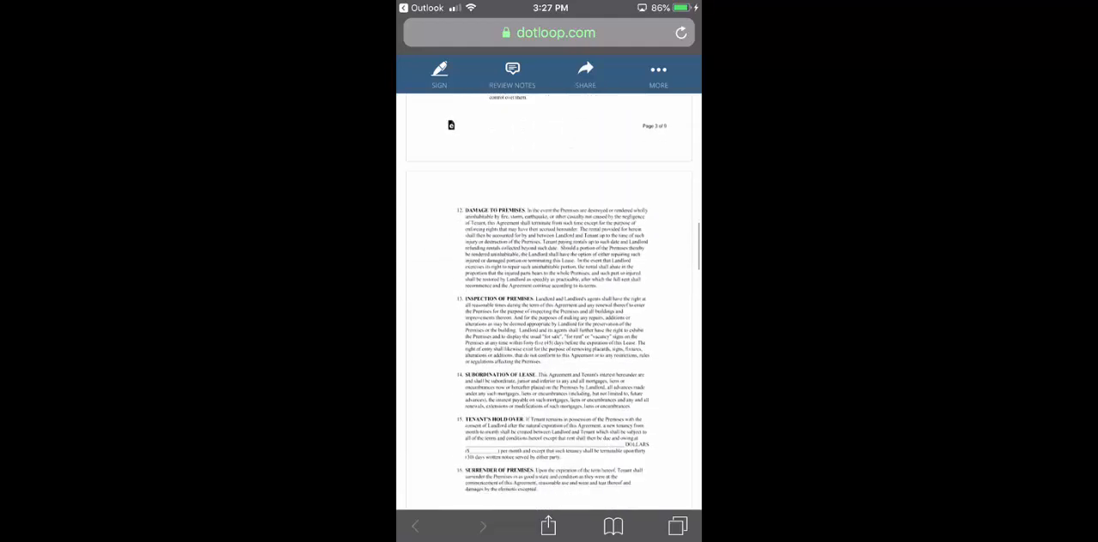
{"action": "scroll", "coordinate": [549, 300], "scroll_direction": "down", "scroll_amount": 8}
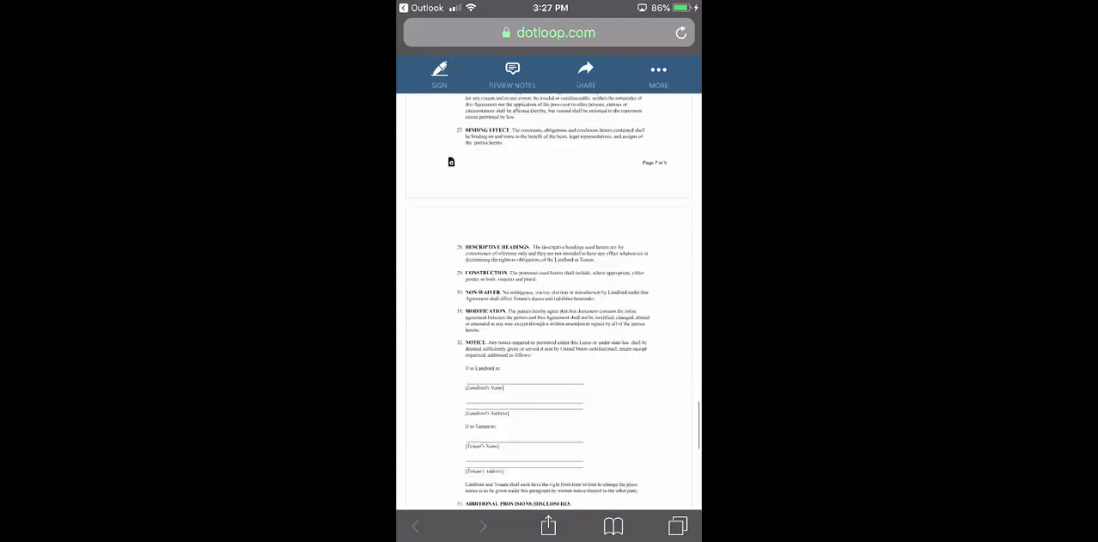
{"action": "scroll", "coordinate": [549, 300], "scroll_direction": "up", "scroll_amount": 1}
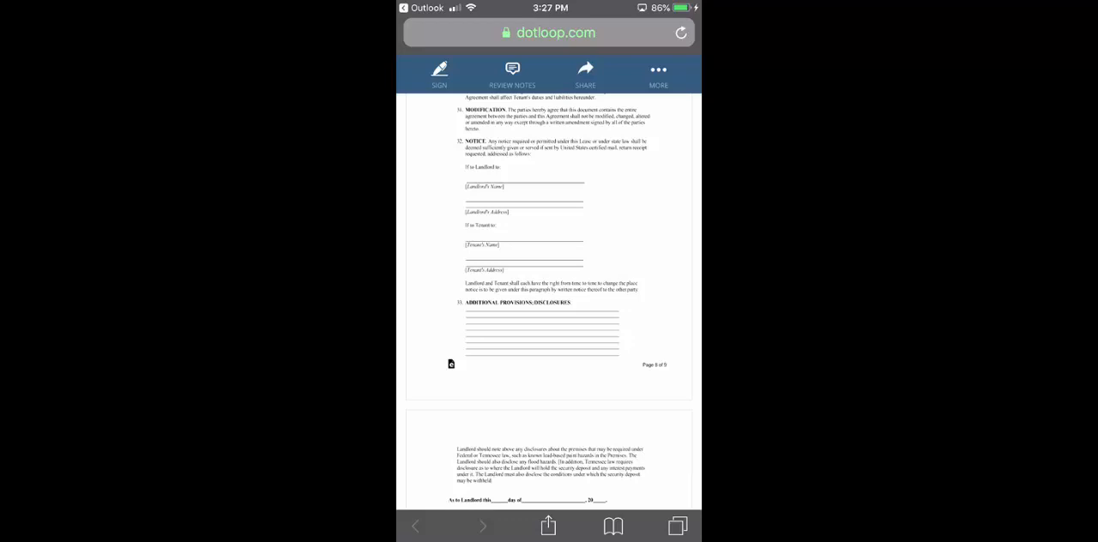
Step: Sign the lease in the landlord's signature field by adopting the typed signature, and finish signing
{"action": "left_click", "coordinate": [439, 74]}
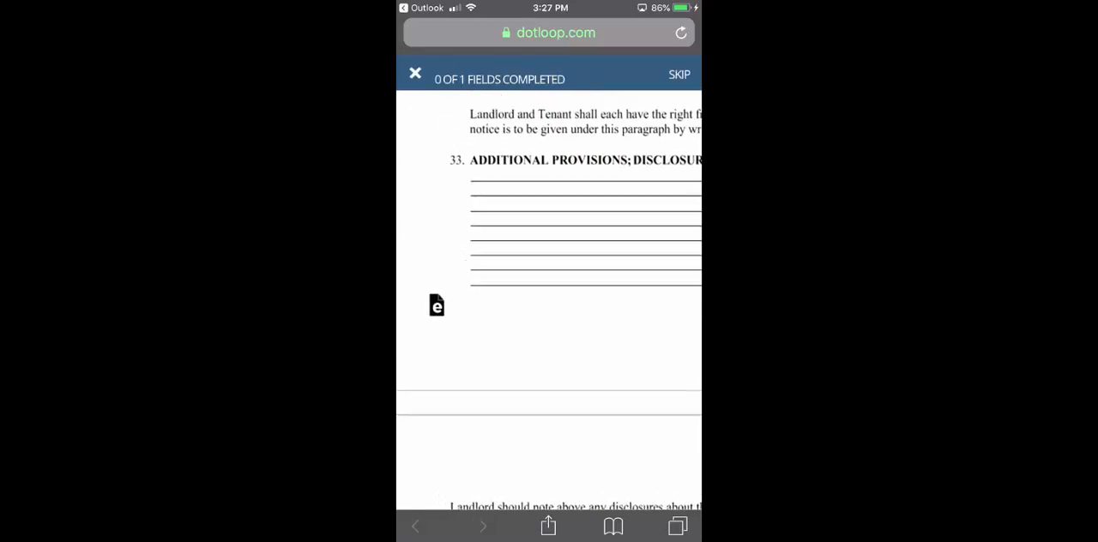
{"action": "scroll", "coordinate": [549, 300], "scroll_direction": "down", "scroll_amount": 3}
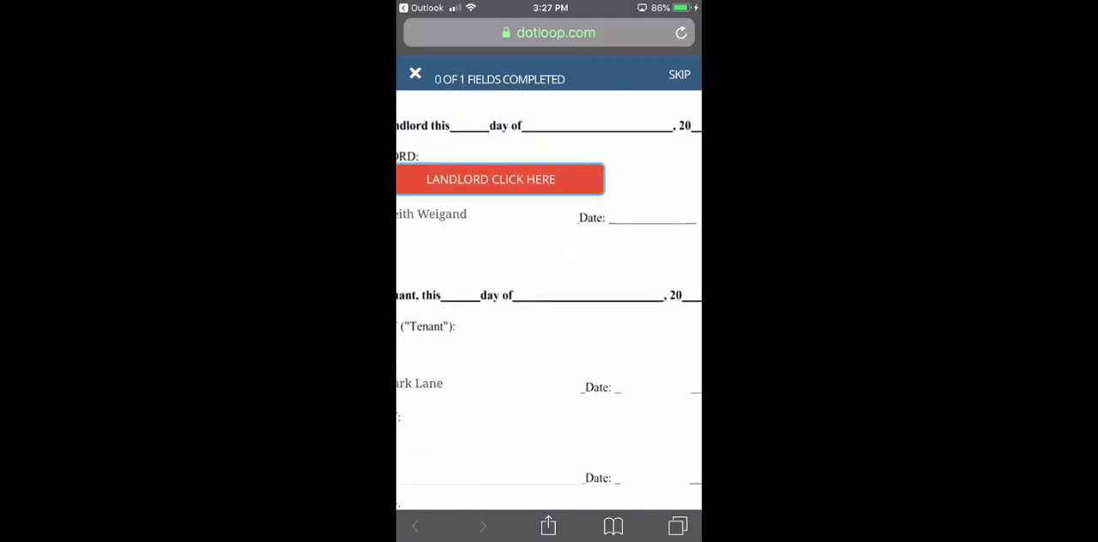
{"action": "left_click", "coordinate": [551, 283]}
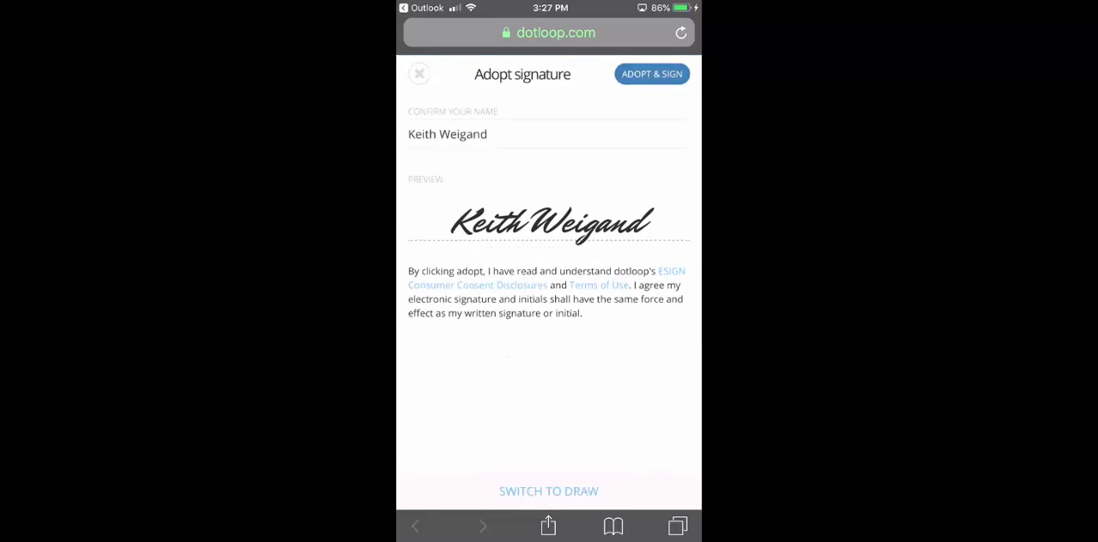
{"action": "left_click", "coordinate": [651, 74]}
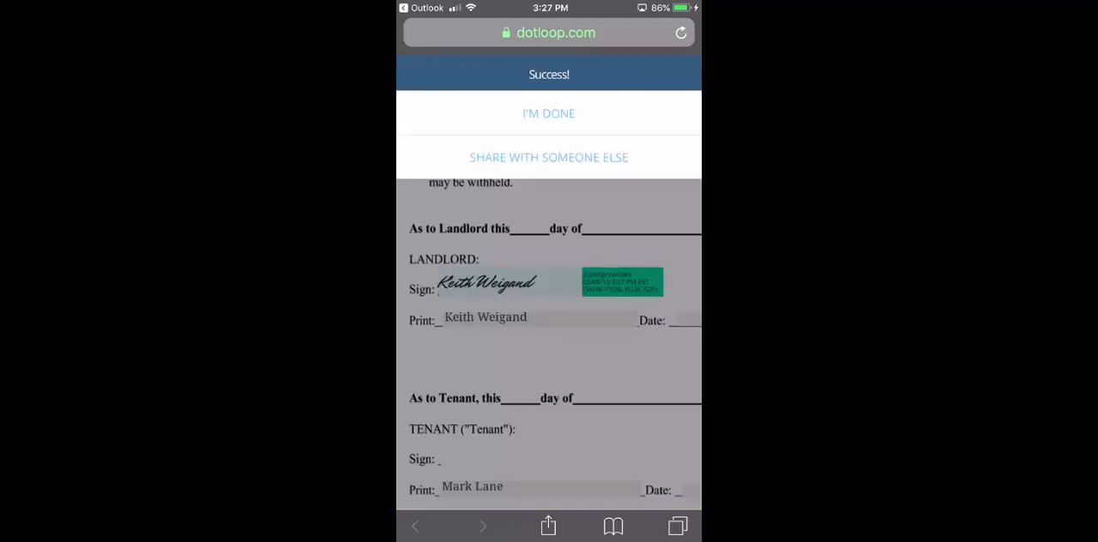
{"action": "scroll", "coordinate": [549, 343], "scroll_direction": "down", "scroll_amount": 1}
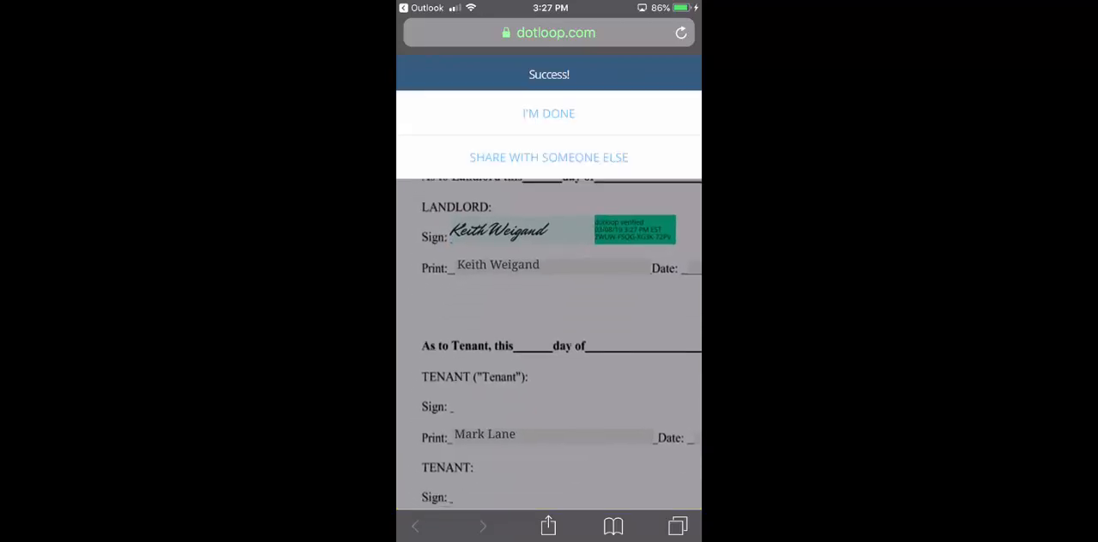
{"action": "left_click", "coordinate": [549, 113]}
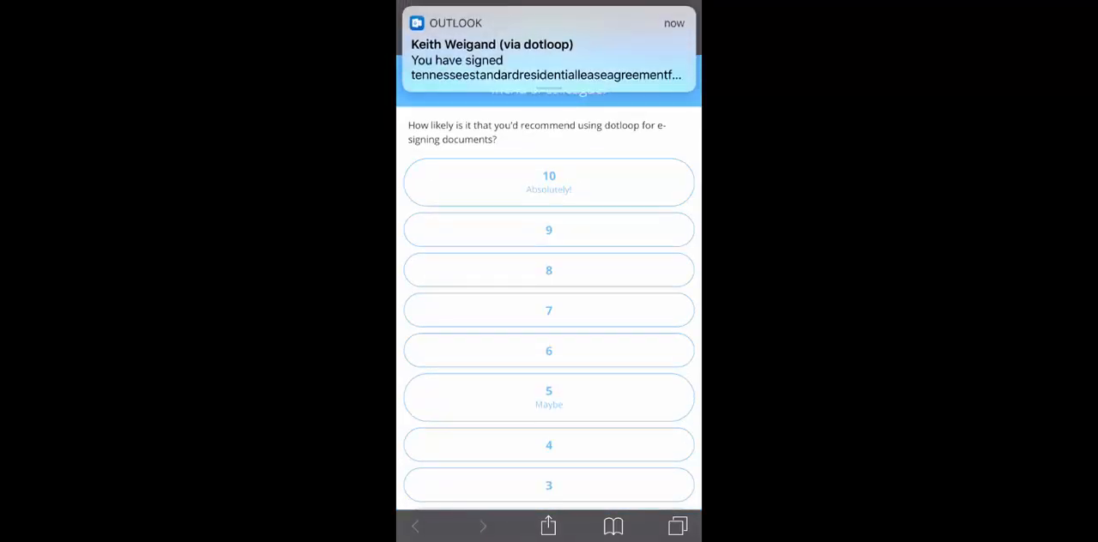
Step: Rate Dotloop 10 in the recommendation survey
{"action": "left_click", "coordinate": [549, 182]}
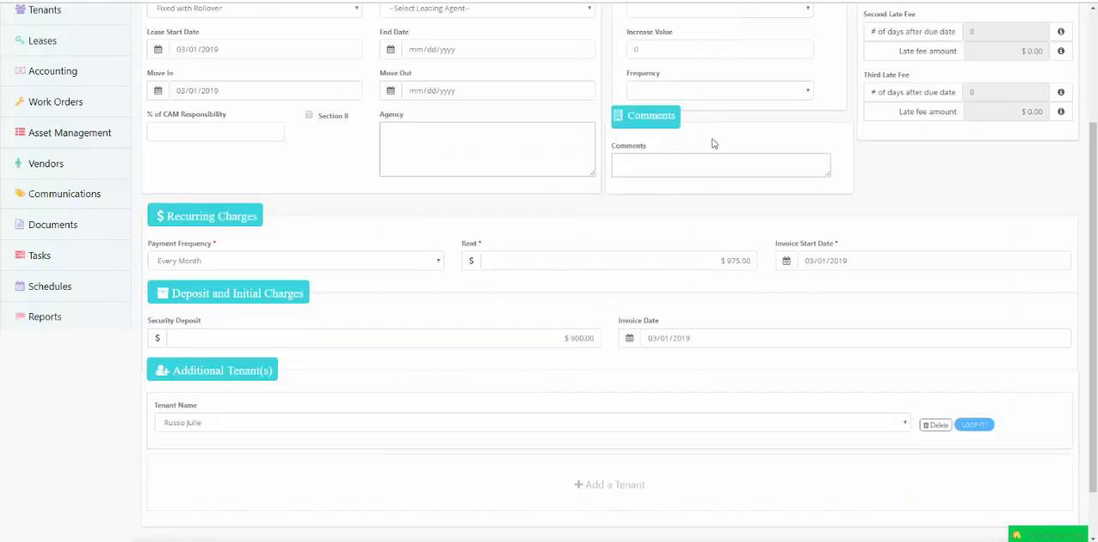
{"action": "scroll", "coordinate": [849, 138], "scroll_direction": "up", "scroll_amount": 3}
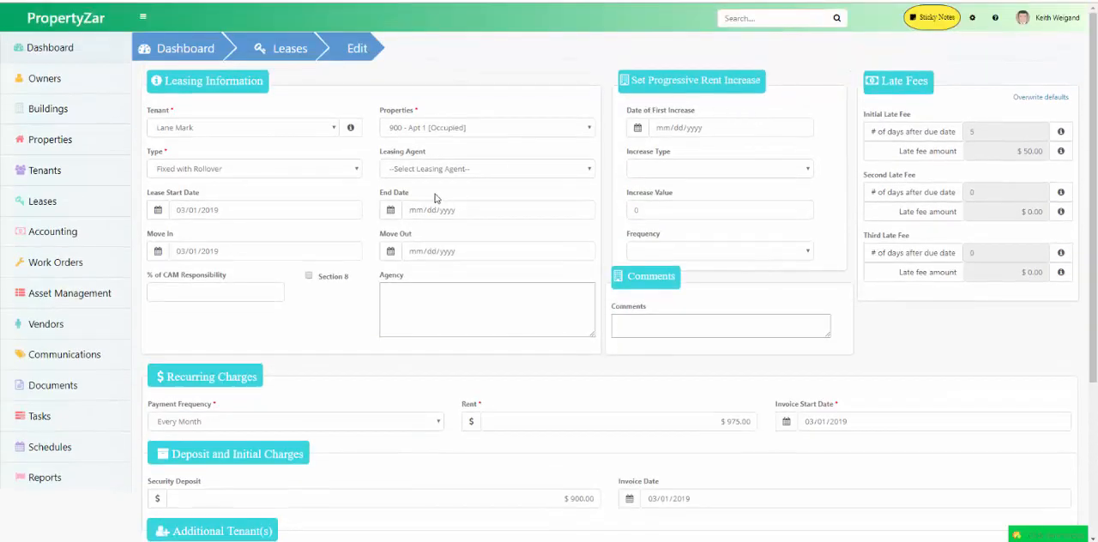